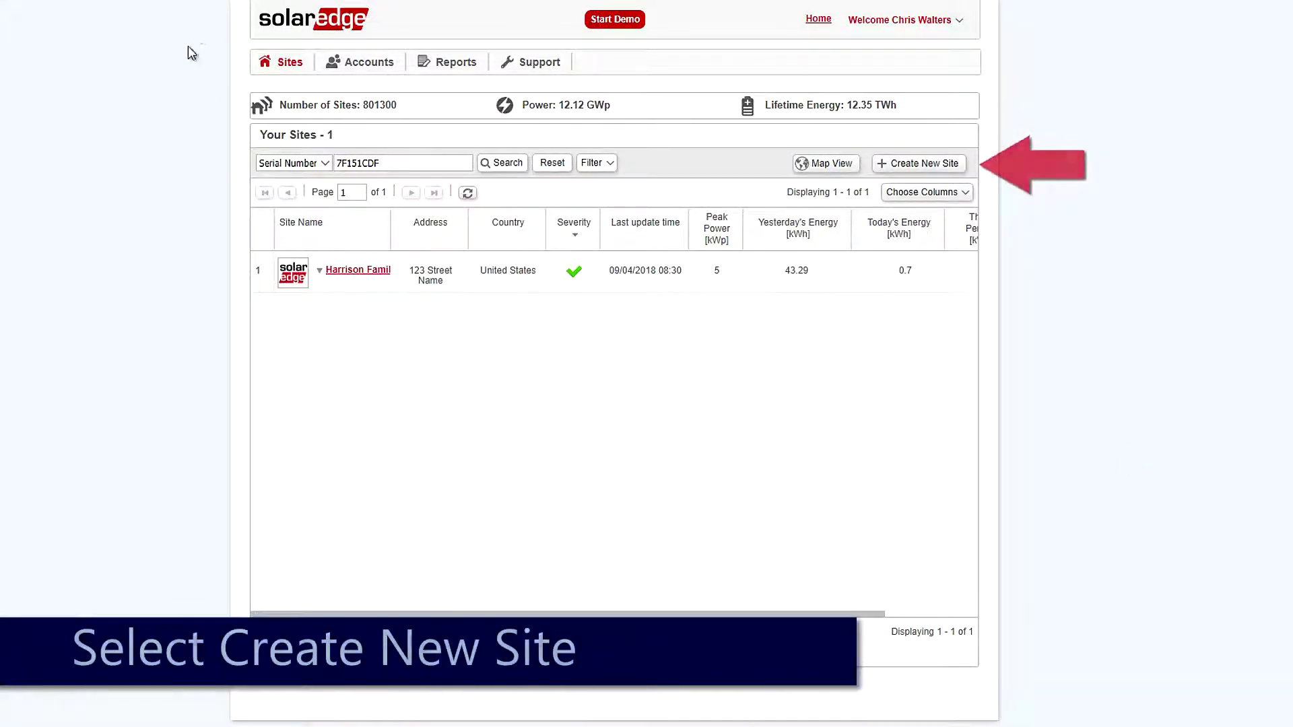
- Open the blank Create New Site form from the Sites page
{"action": "left_click", "coordinate": [922, 175]}
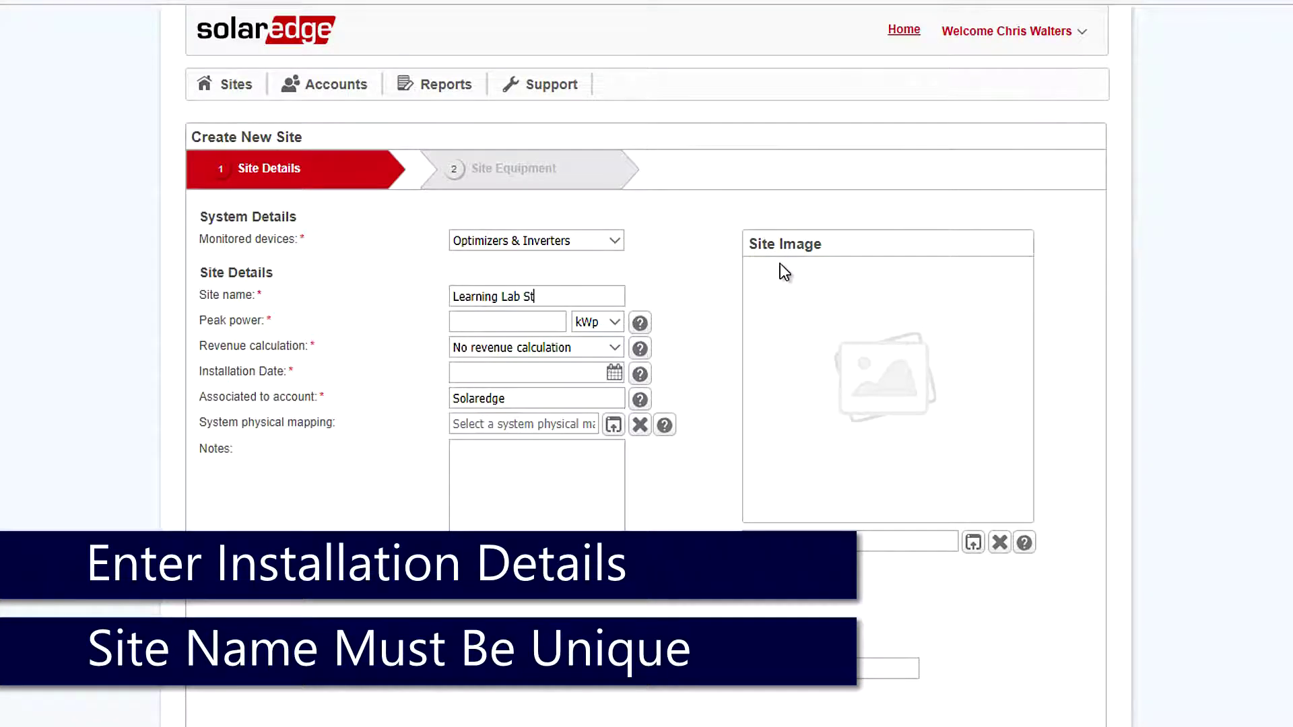
{"action": "type", "text": "Test Site"}
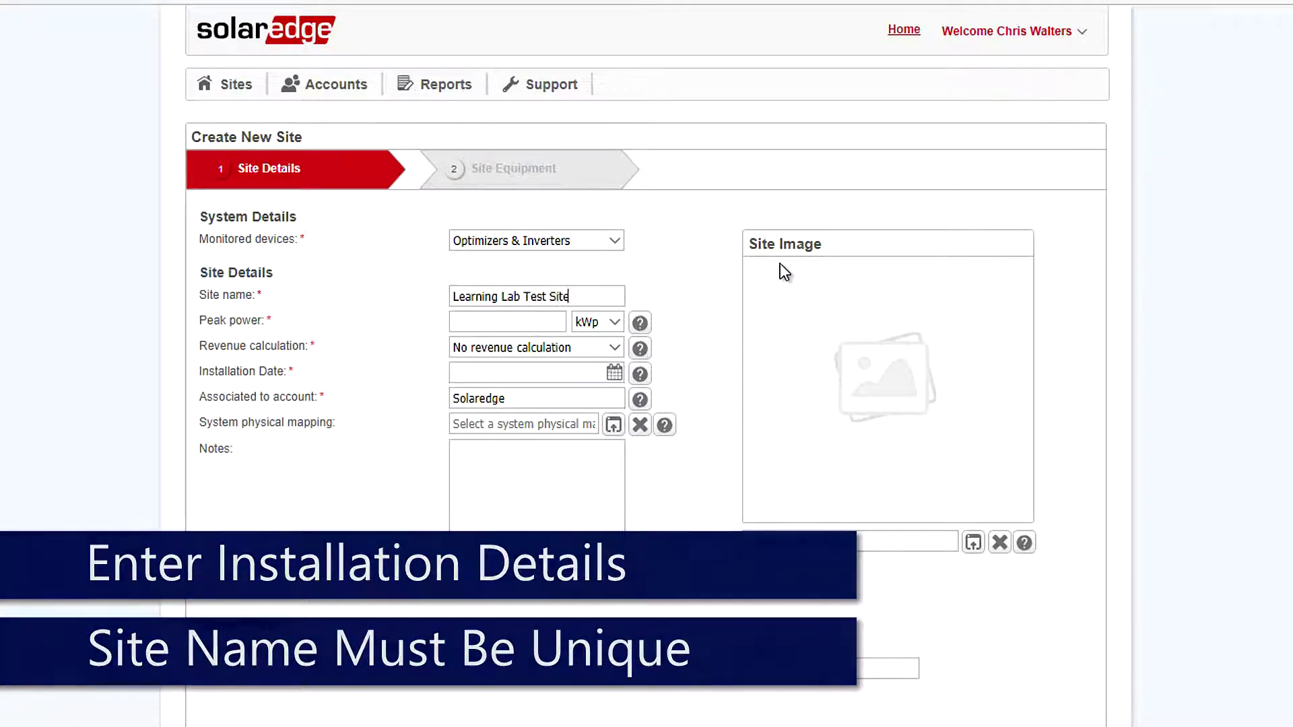
- Enter 8 kWp peak power and pick 09/04/2018 as the installation date
{"action": "left_click", "coordinate": [532, 321]}
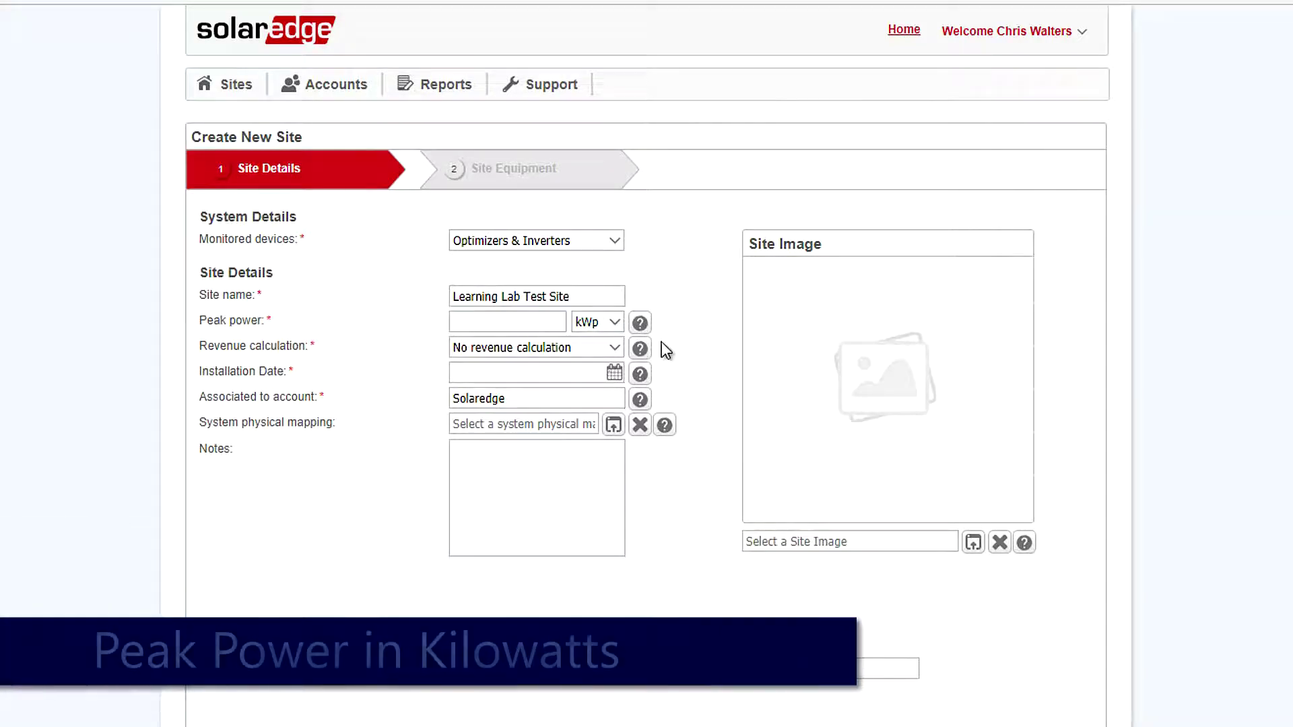
{"action": "type", "text": "8"}
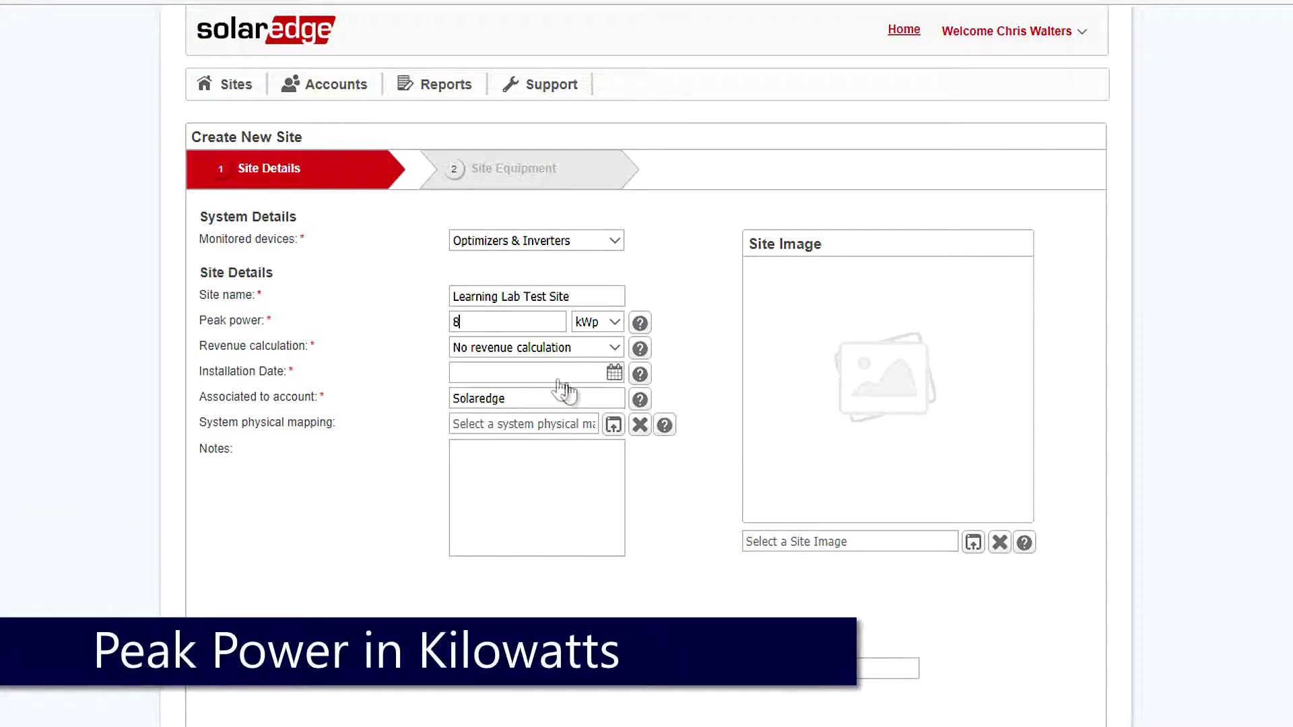
{"action": "left_click", "coordinate": [615, 373]}
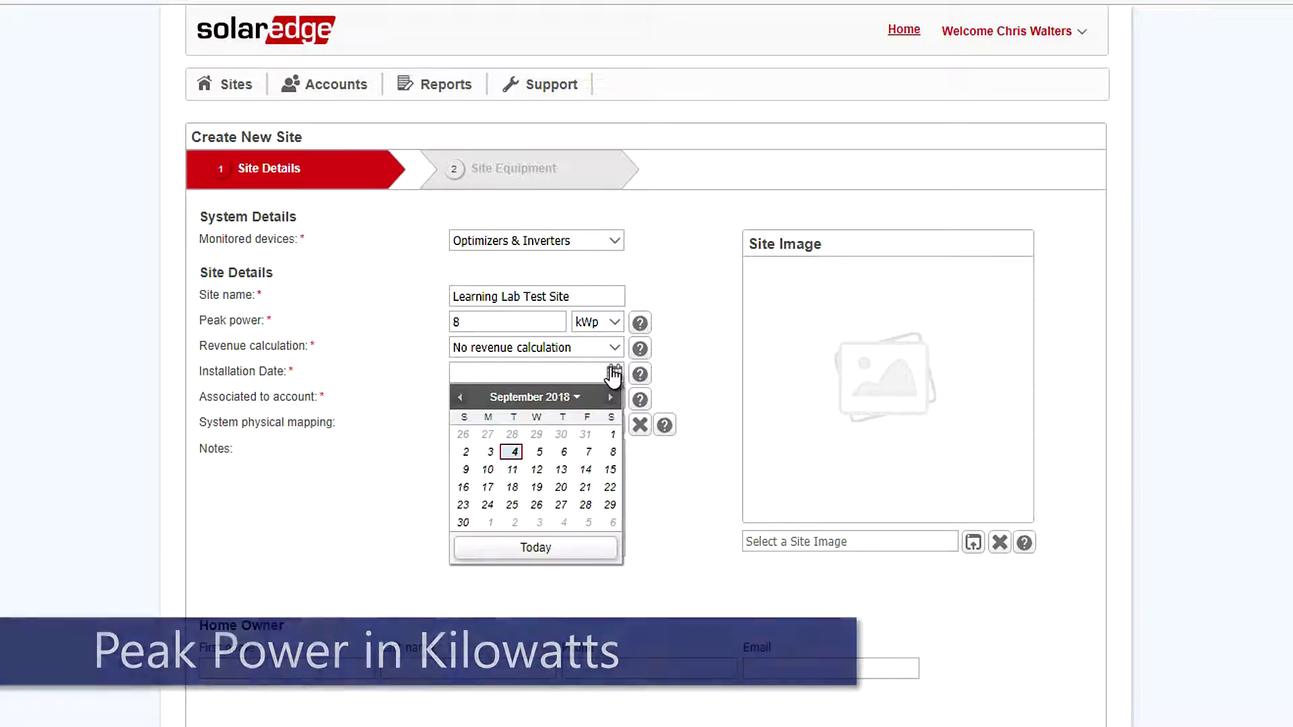
{"action": "left_click", "coordinate": [512, 452]}
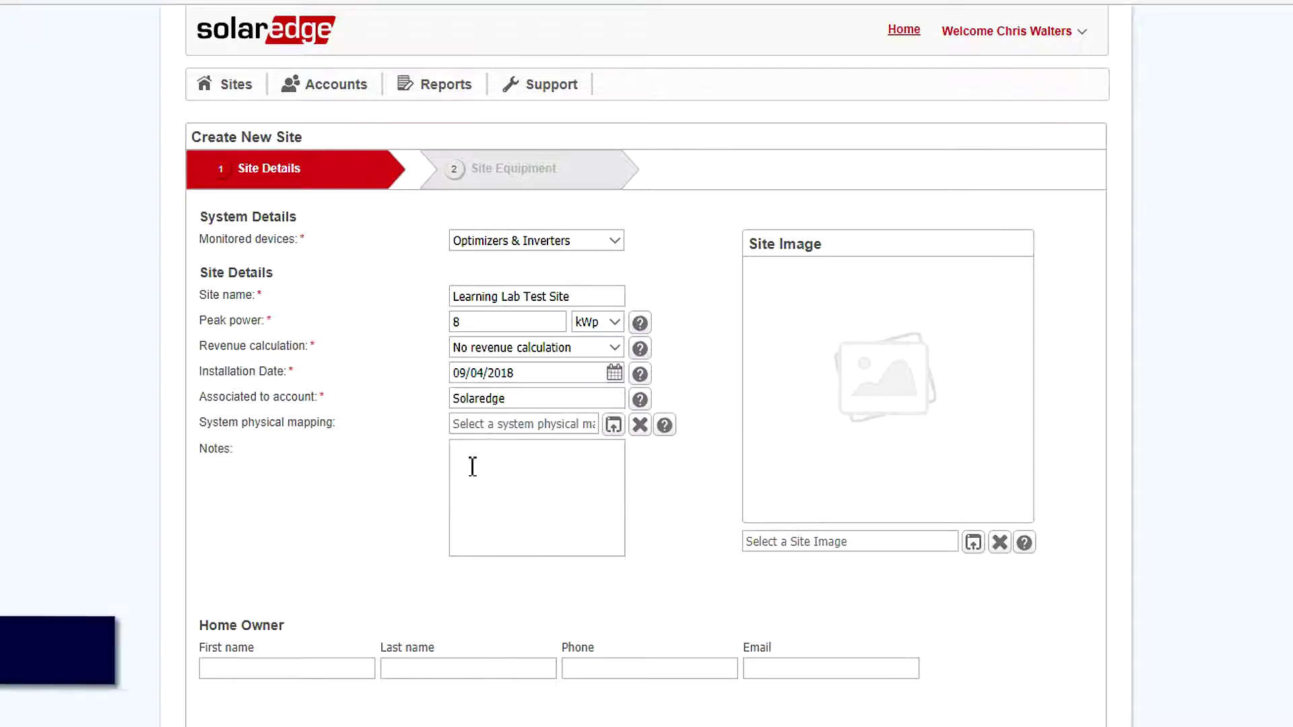
{"action": "left_click", "coordinate": [973, 542]}
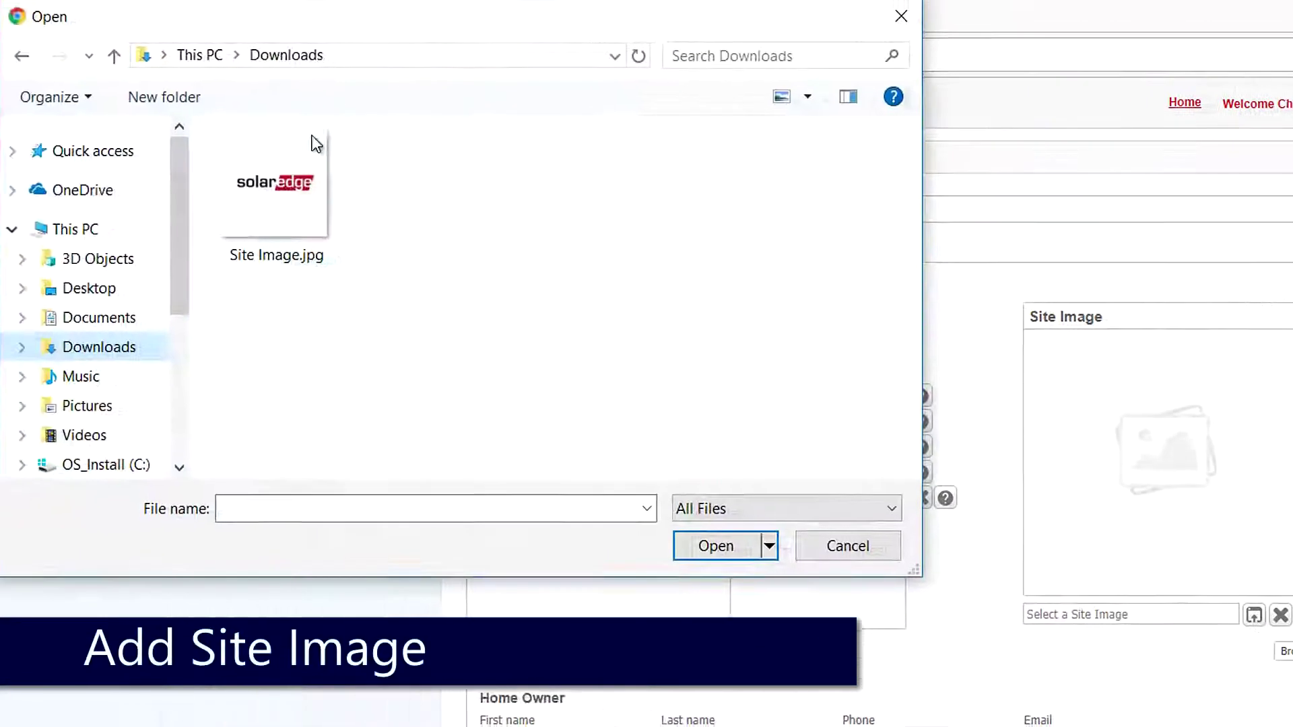
- Upload Site Image.jpg as the site image and read the upload size-limit note
{"action": "left_click", "coordinate": [283, 183]}
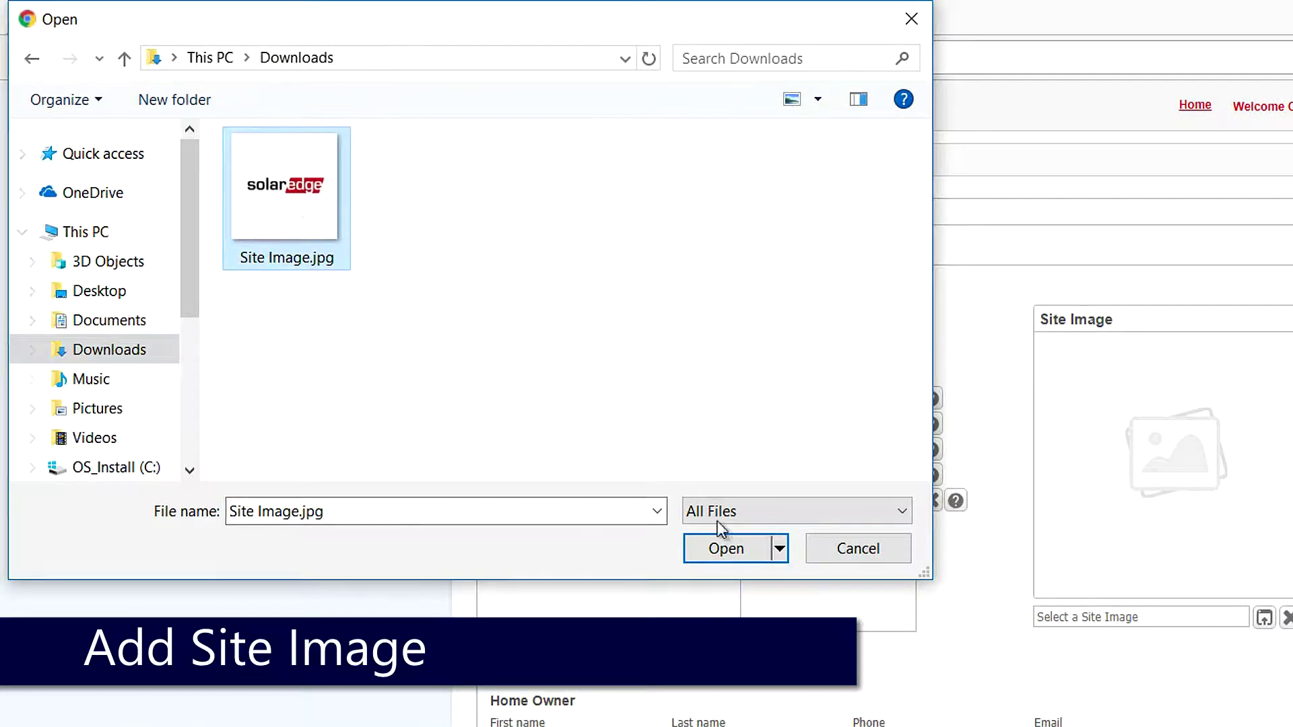
{"action": "left_click", "coordinate": [723, 544]}
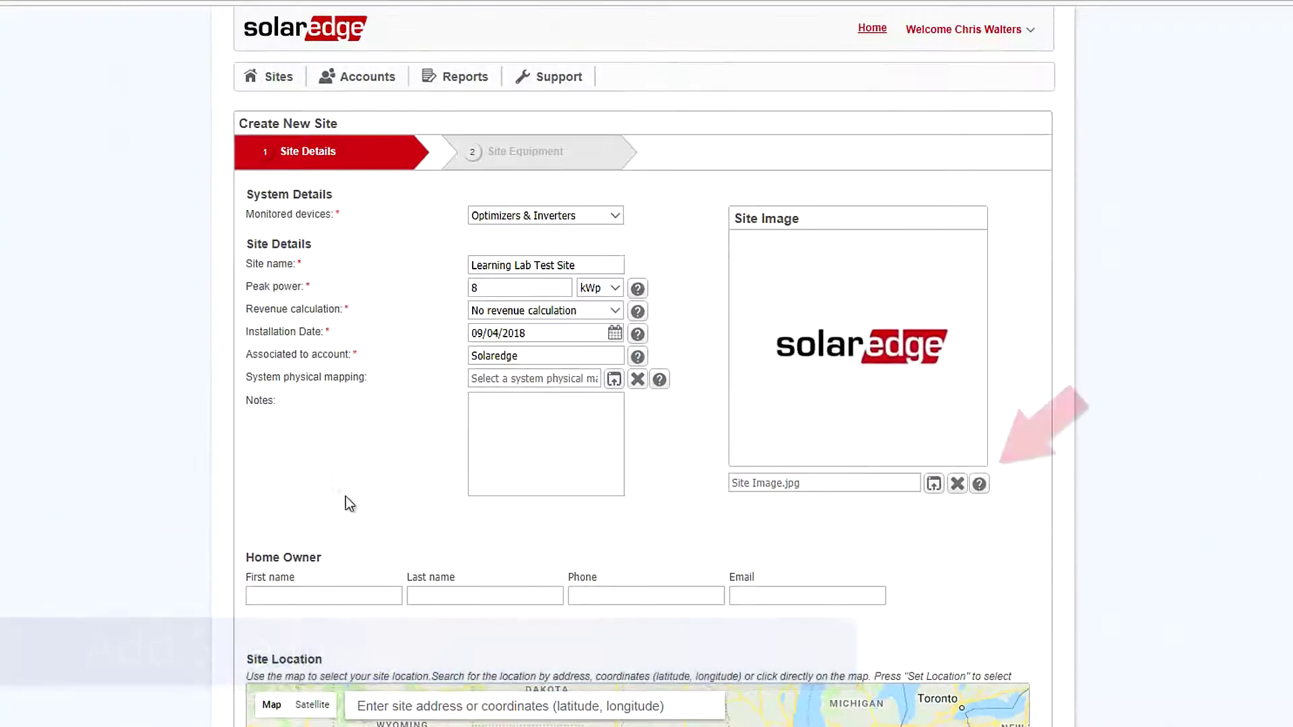
{"action": "left_click", "coordinate": [978, 485]}
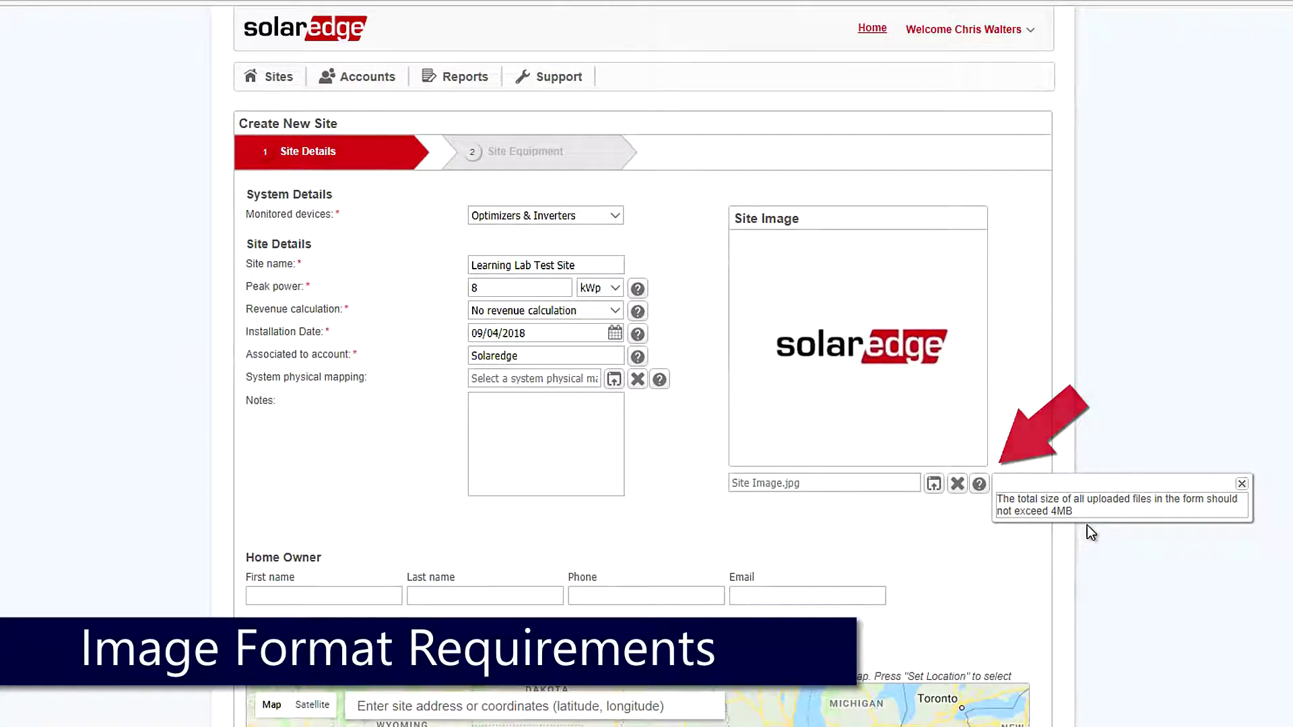
{"action": "left_click", "coordinate": [1242, 483]}
{"action": "scroll", "coordinate": [274, 460], "scroll_direction": "down", "scroll_amount": 3}
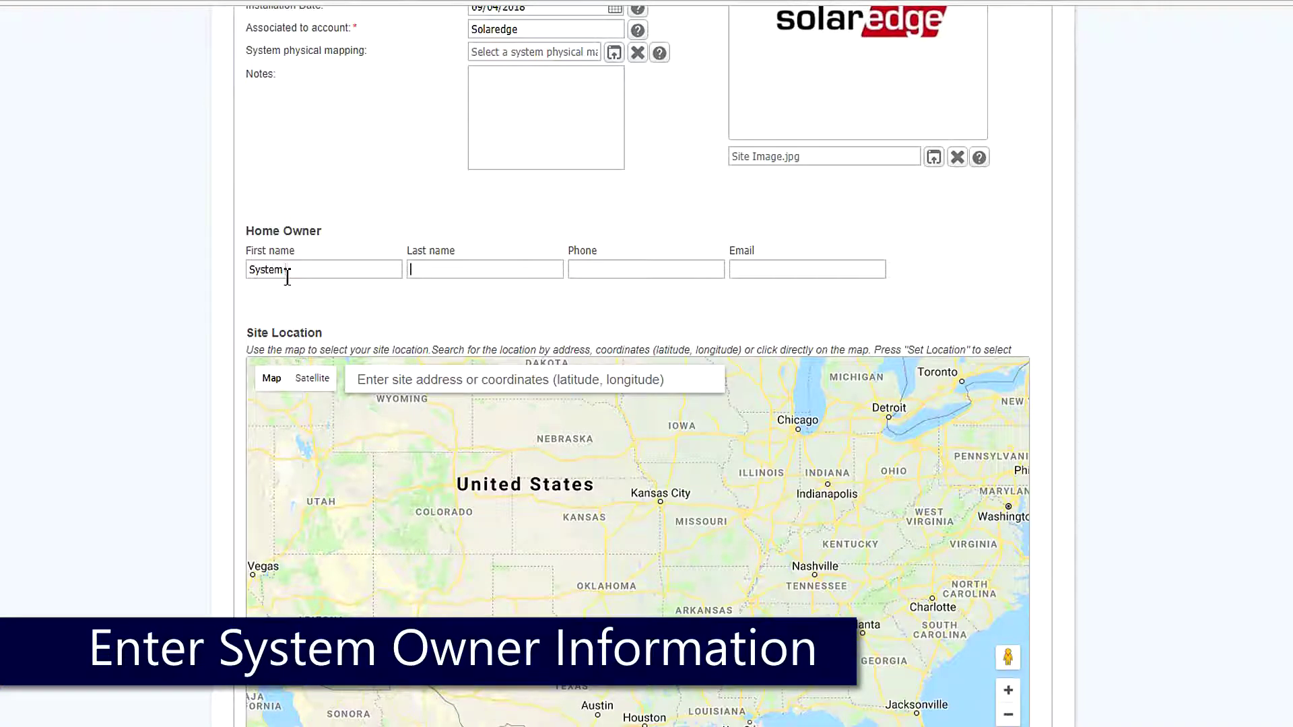
{"action": "type", "text": "Owner"}
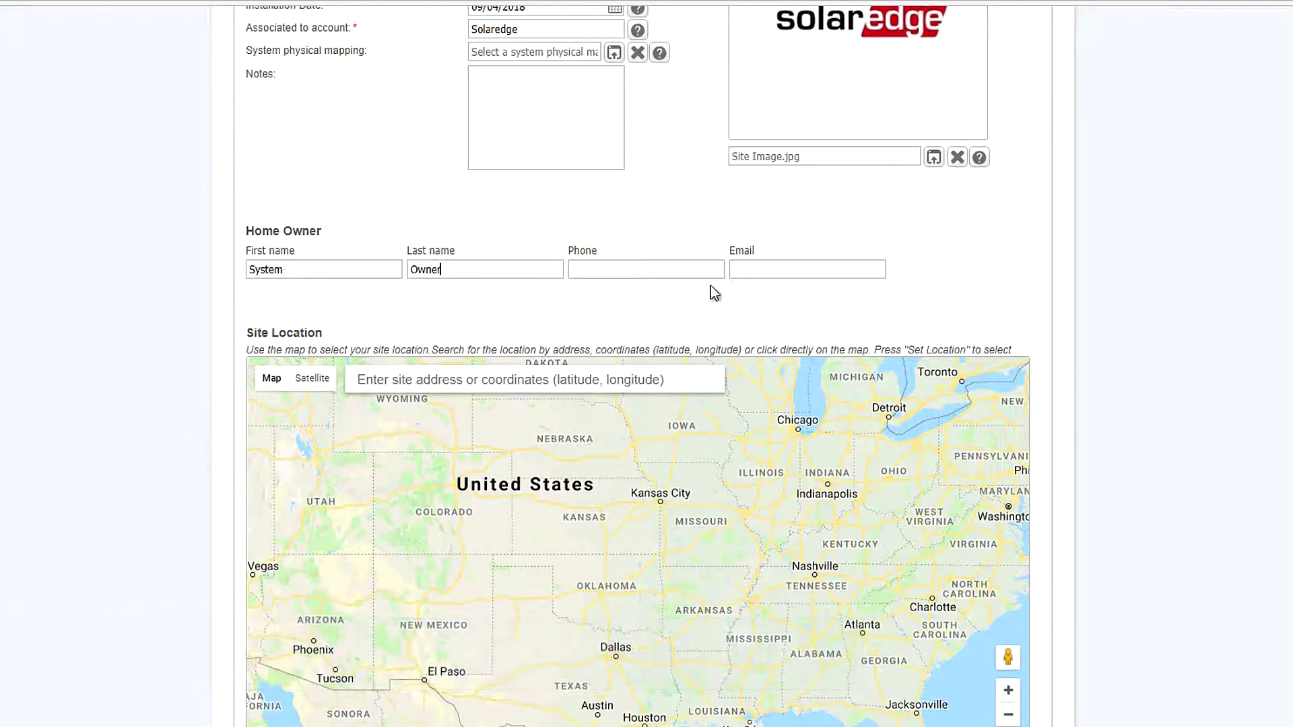
{"action": "scroll", "coordinate": [1034, 310], "scroll_direction": "down", "scroll_amount": 3}
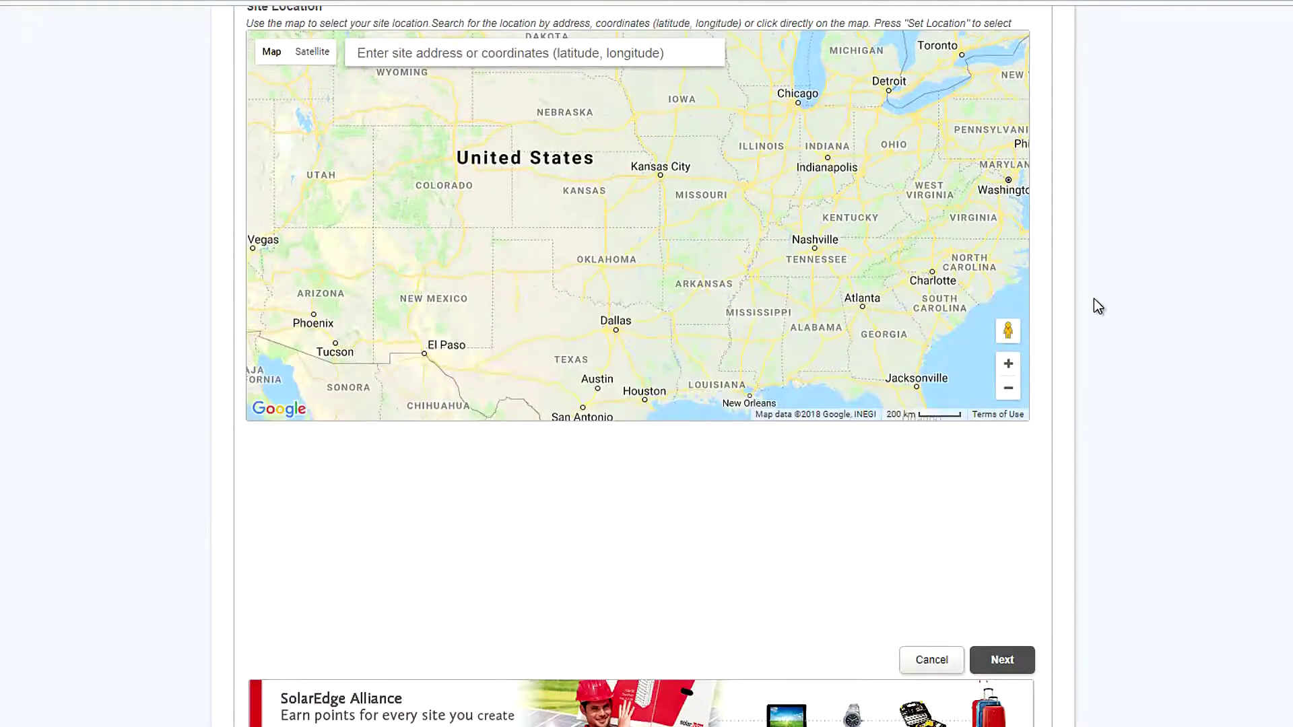
{"action": "scroll", "coordinate": [1094, 303], "scroll_direction": "up", "scroll_amount": 1}
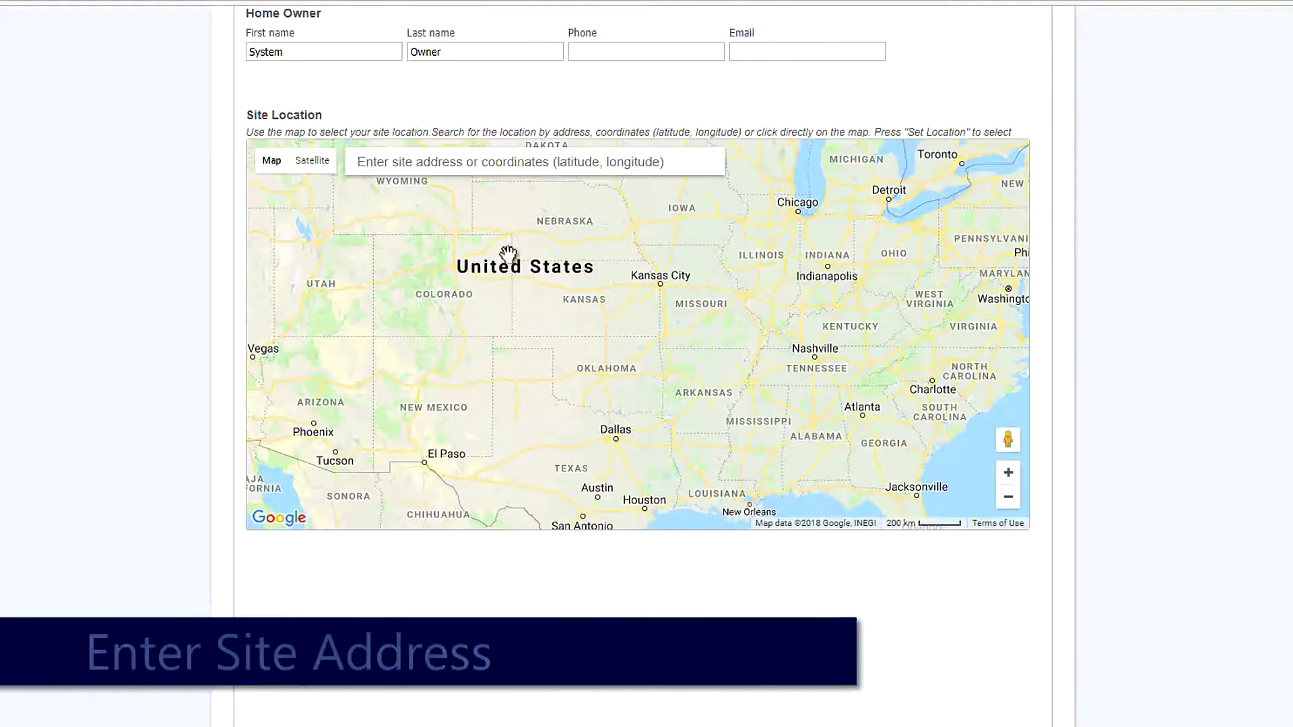
{"action": "left_click", "coordinate": [384, 163]}
{"action": "type", "text": "201 Creekside Ridge Ct"}
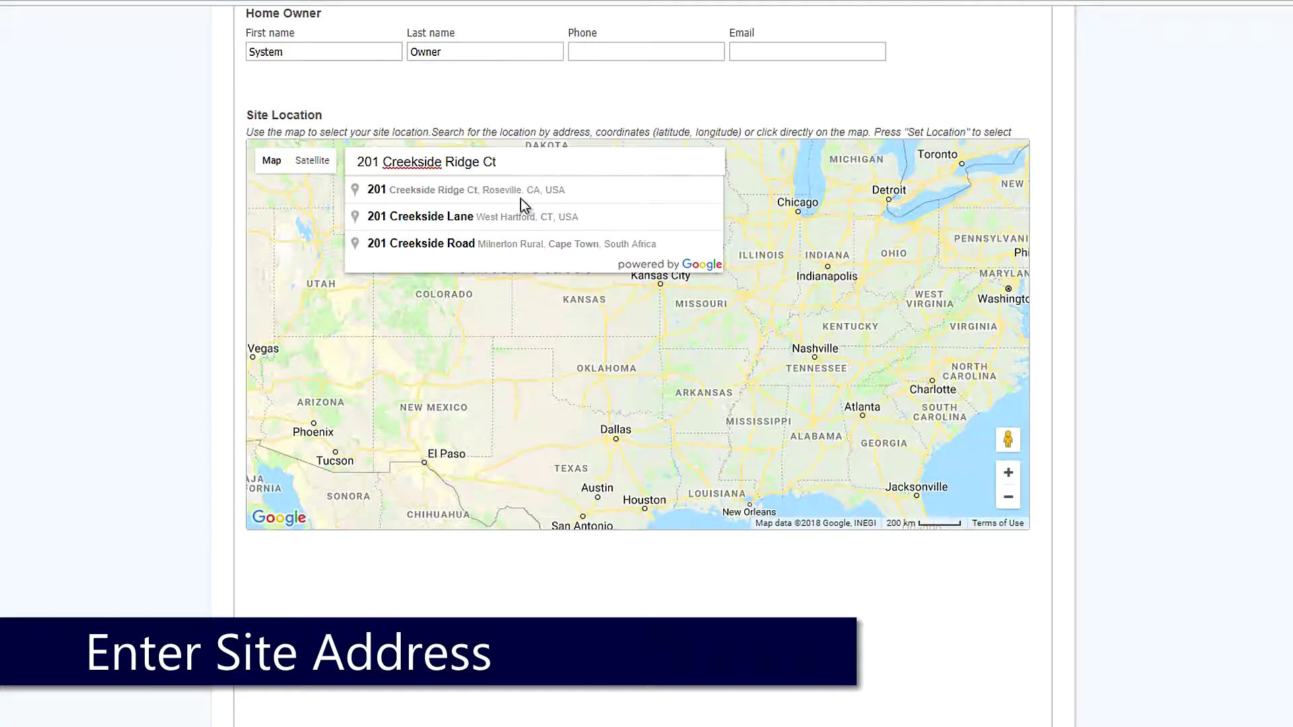
{"action": "left_click", "coordinate": [520, 196]}
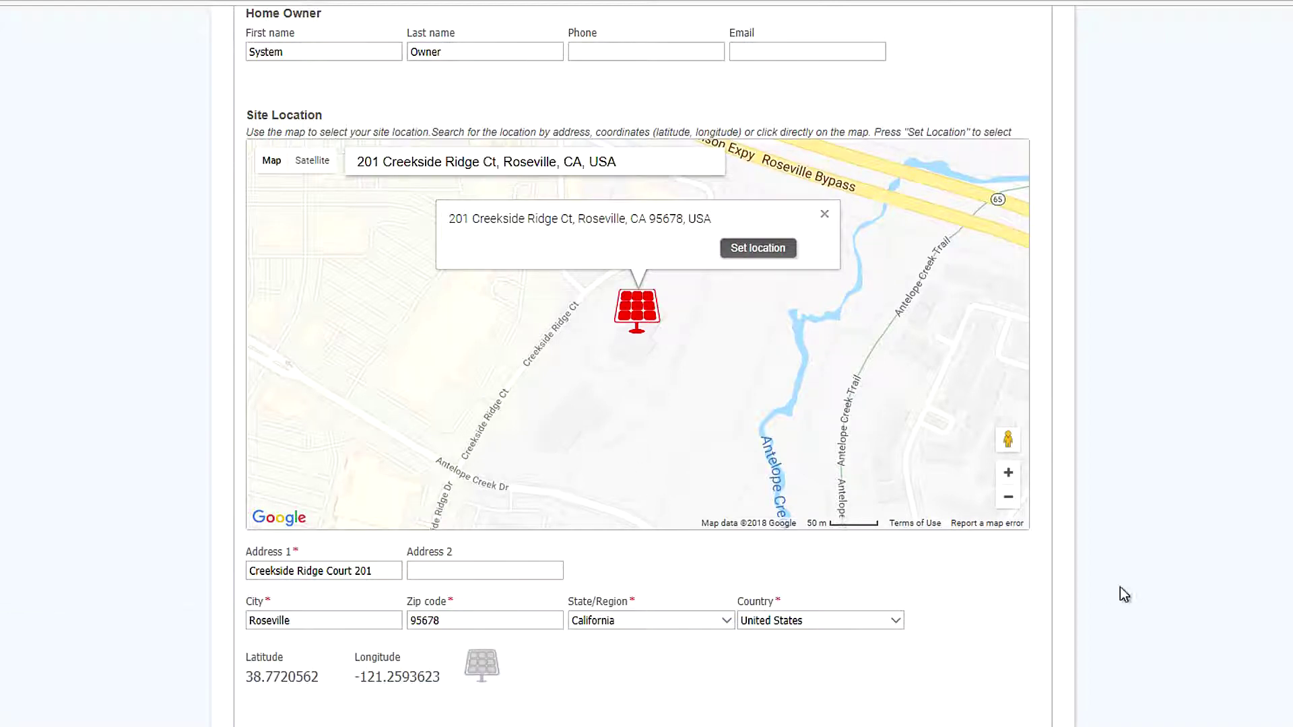
{"action": "scroll", "coordinate": [1116, 586], "scroll_direction": "down", "scroll_amount": 1}
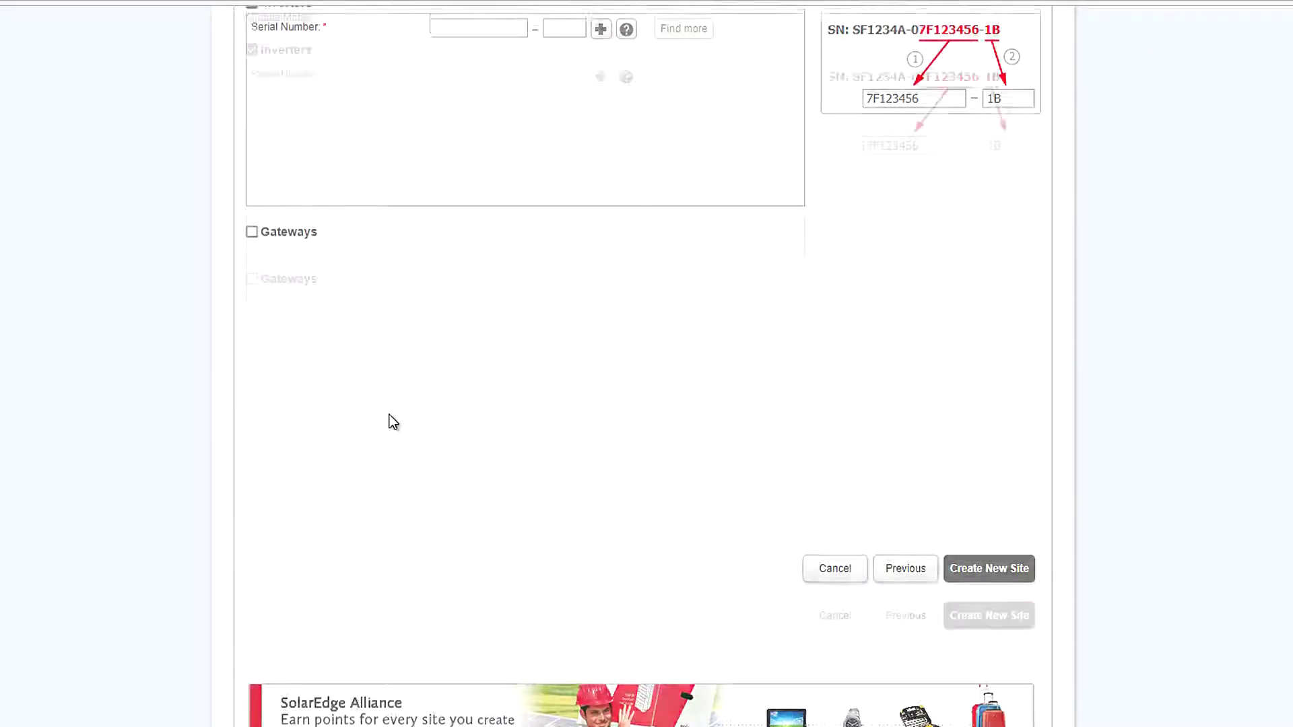
{"action": "scroll", "coordinate": [392, 421], "scroll_direction": "up", "scroll_amount": 3}
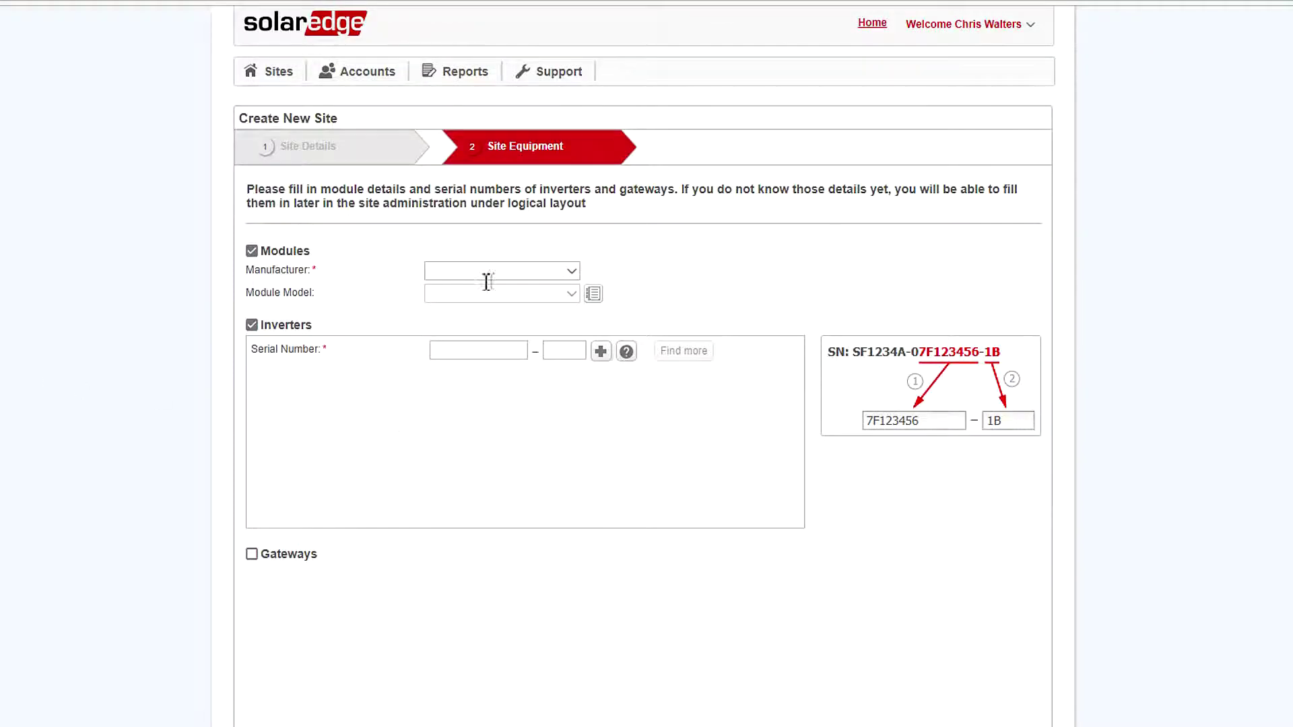
- Set the modules to manufacturer LG, model LG 310, and dismiss the add-module form
{"action": "left_click", "coordinate": [575, 272]}
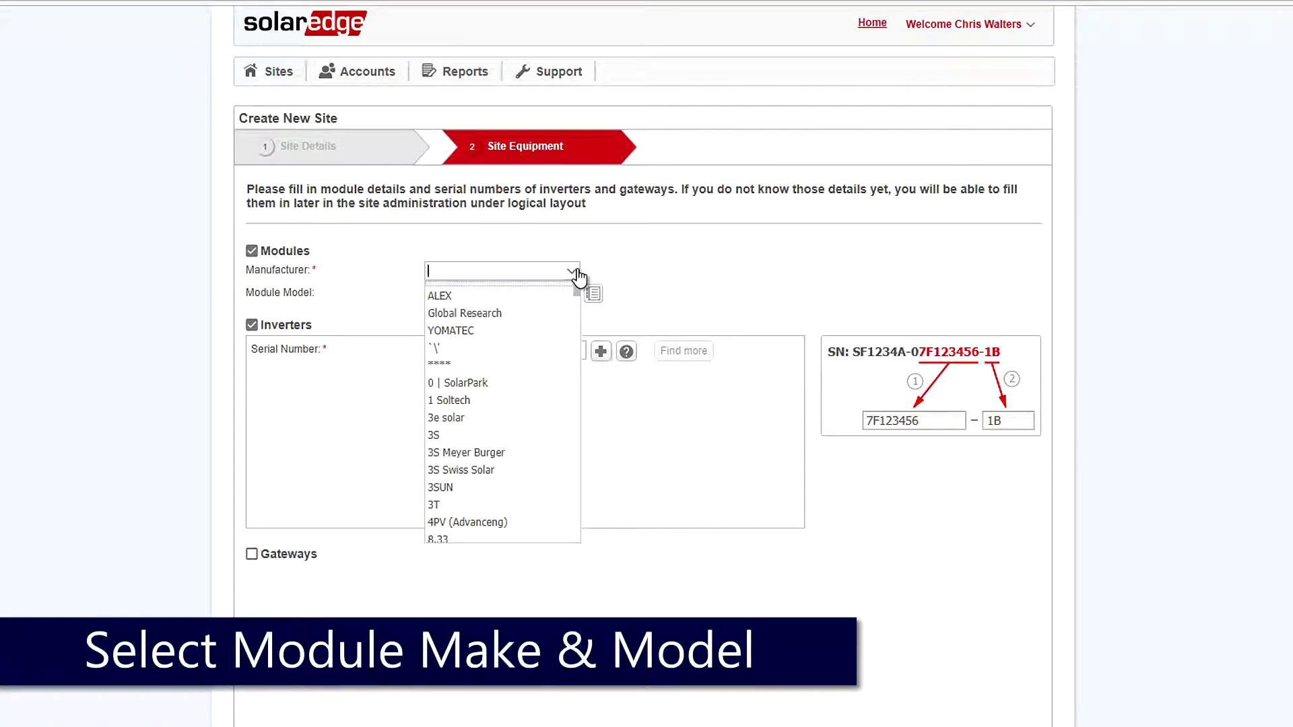
{"action": "type", "text": "LG"}
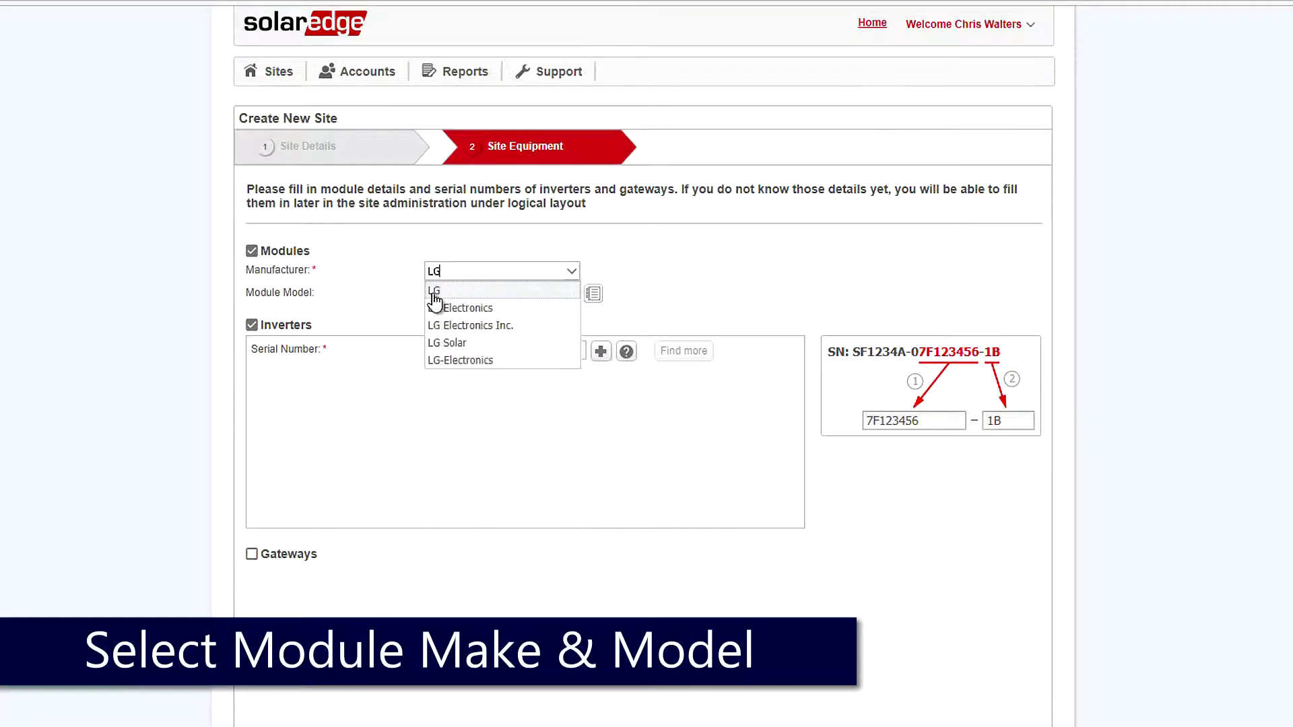
{"action": "left_click", "coordinate": [437, 294]}
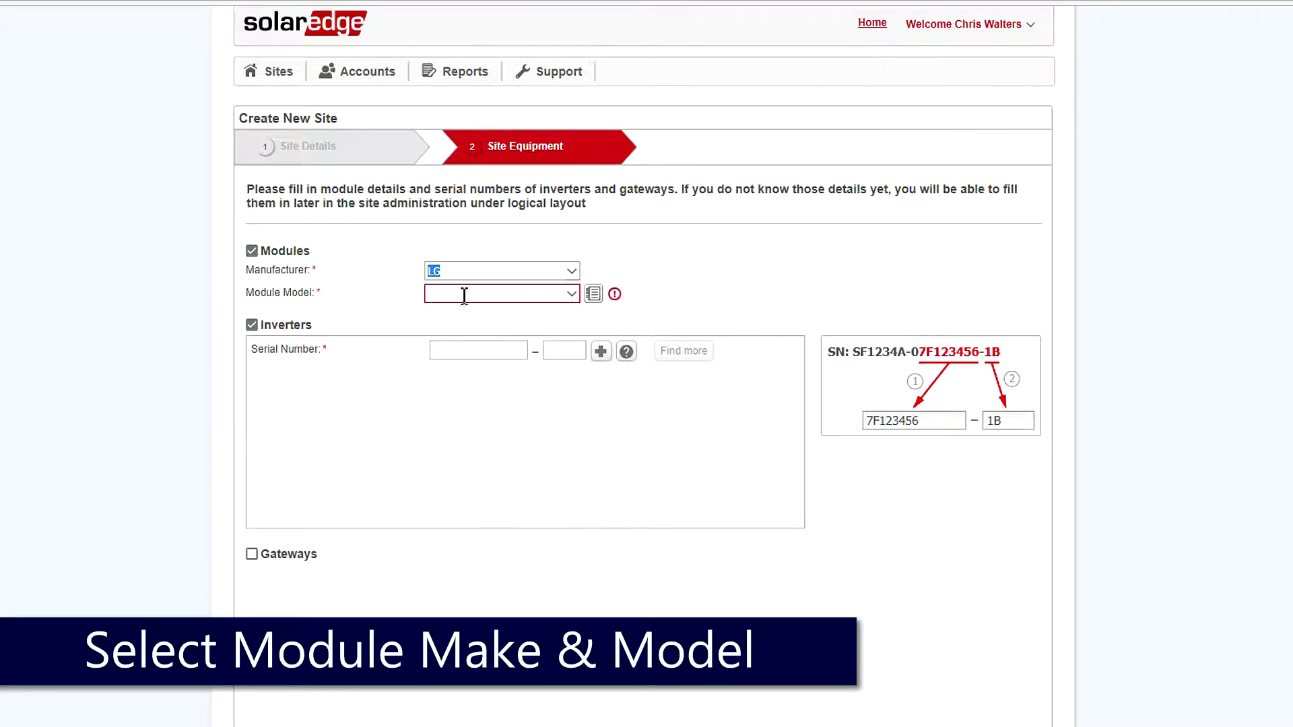
{"action": "left_click", "coordinate": [571, 295]}
{"action": "scroll", "coordinate": [509, 480], "scroll_direction": "down", "scroll_amount": 5}
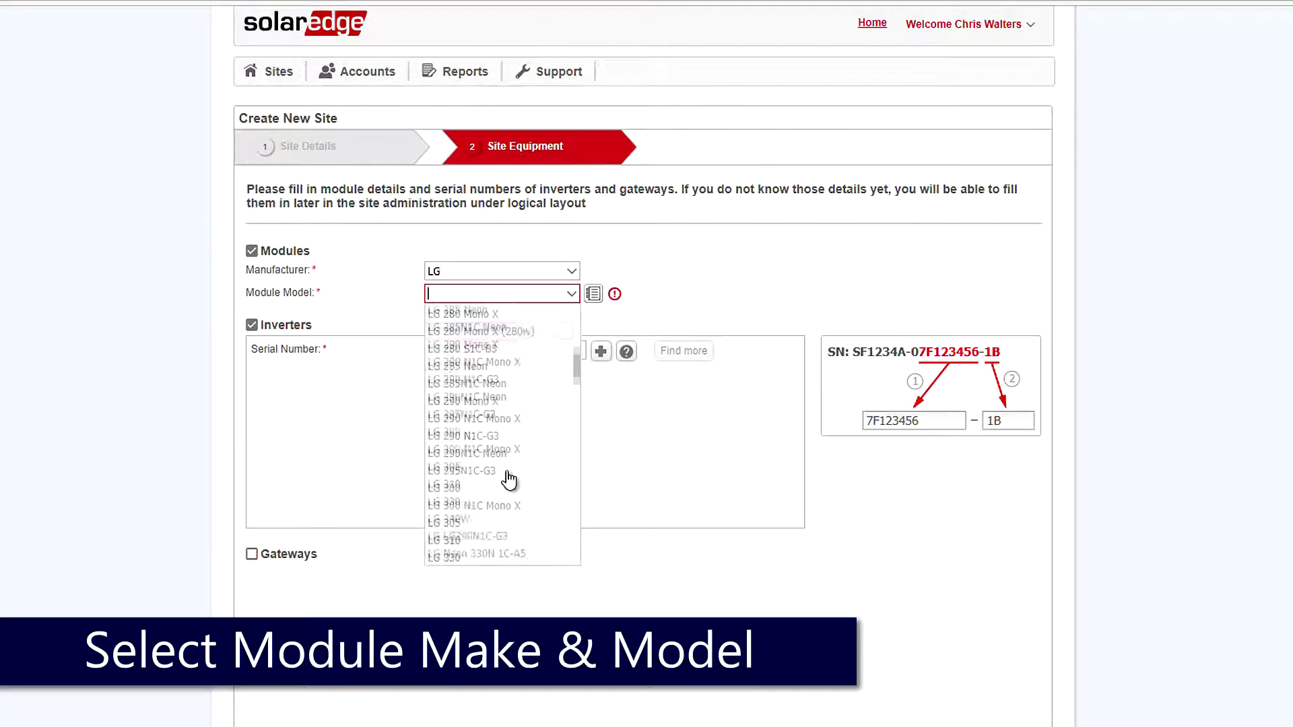
{"action": "scroll", "coordinate": [508, 480], "scroll_direction": "down", "scroll_amount": 2}
{"action": "left_click", "coordinate": [447, 469]}
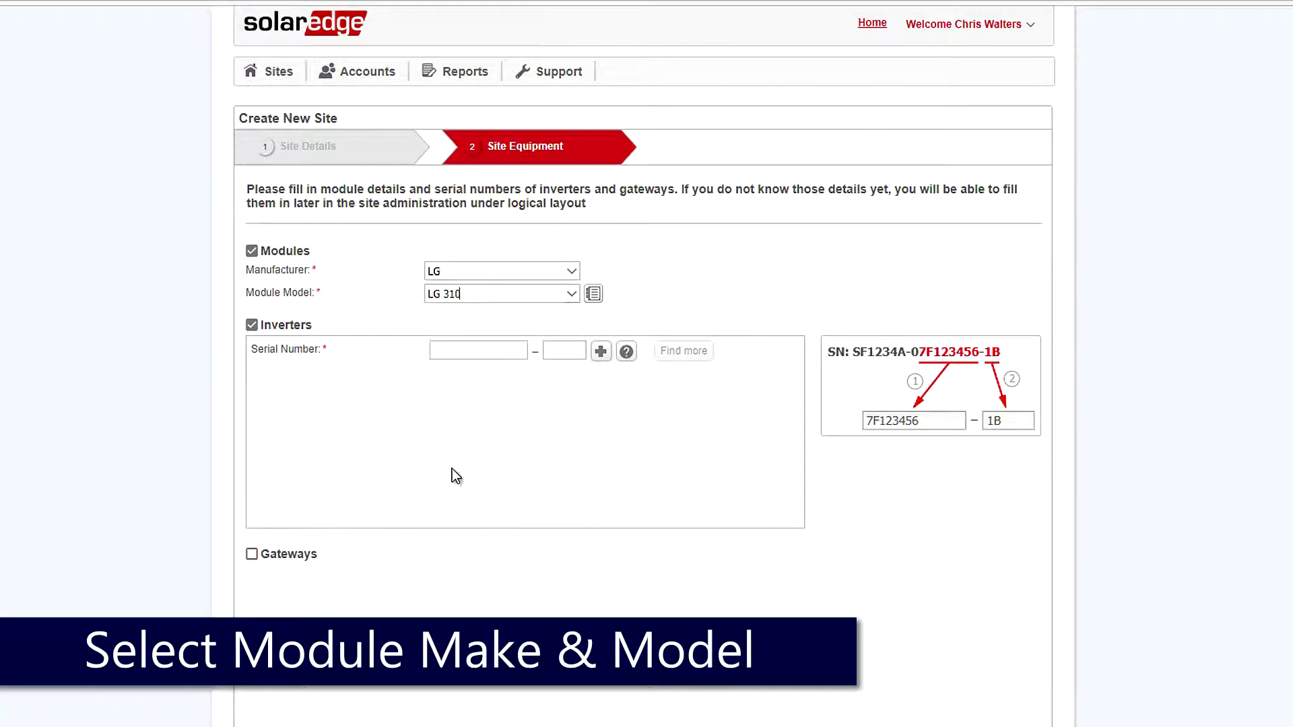
{"action": "left_click", "coordinate": [593, 296]}
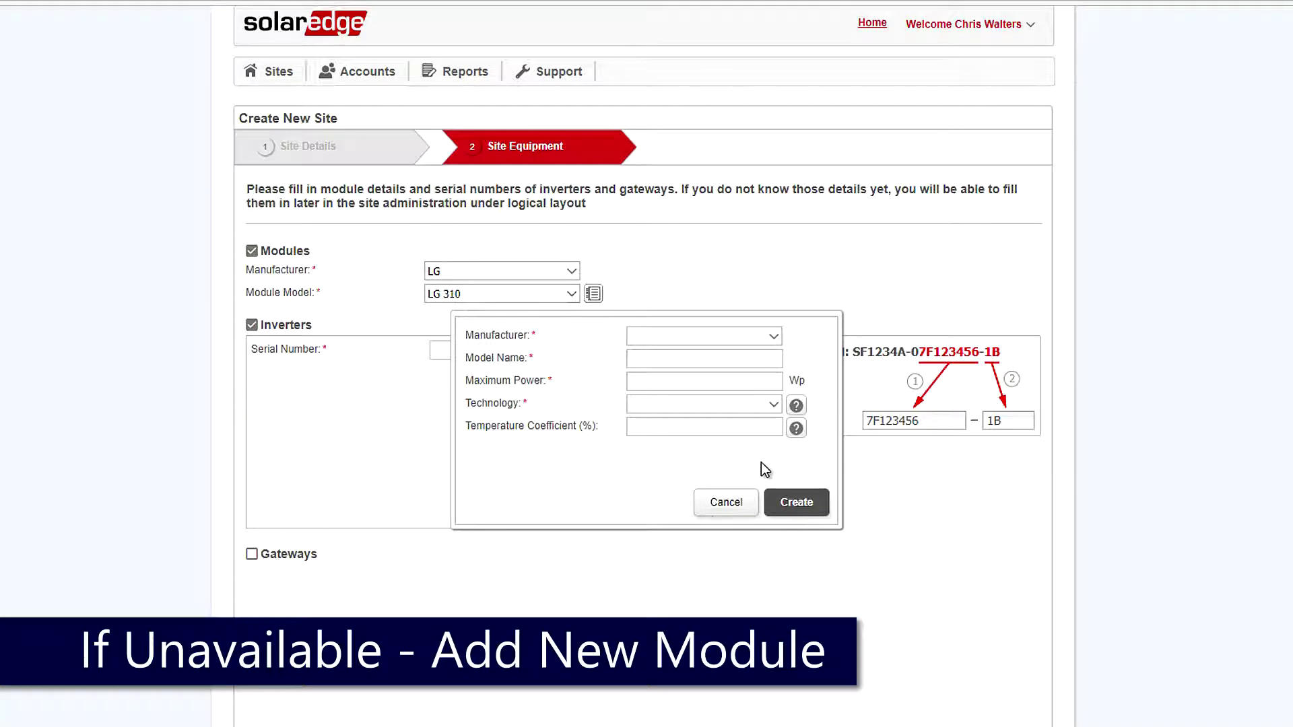
{"action": "left_click", "coordinate": [720, 508]}
{"action": "type", "text": "7"}
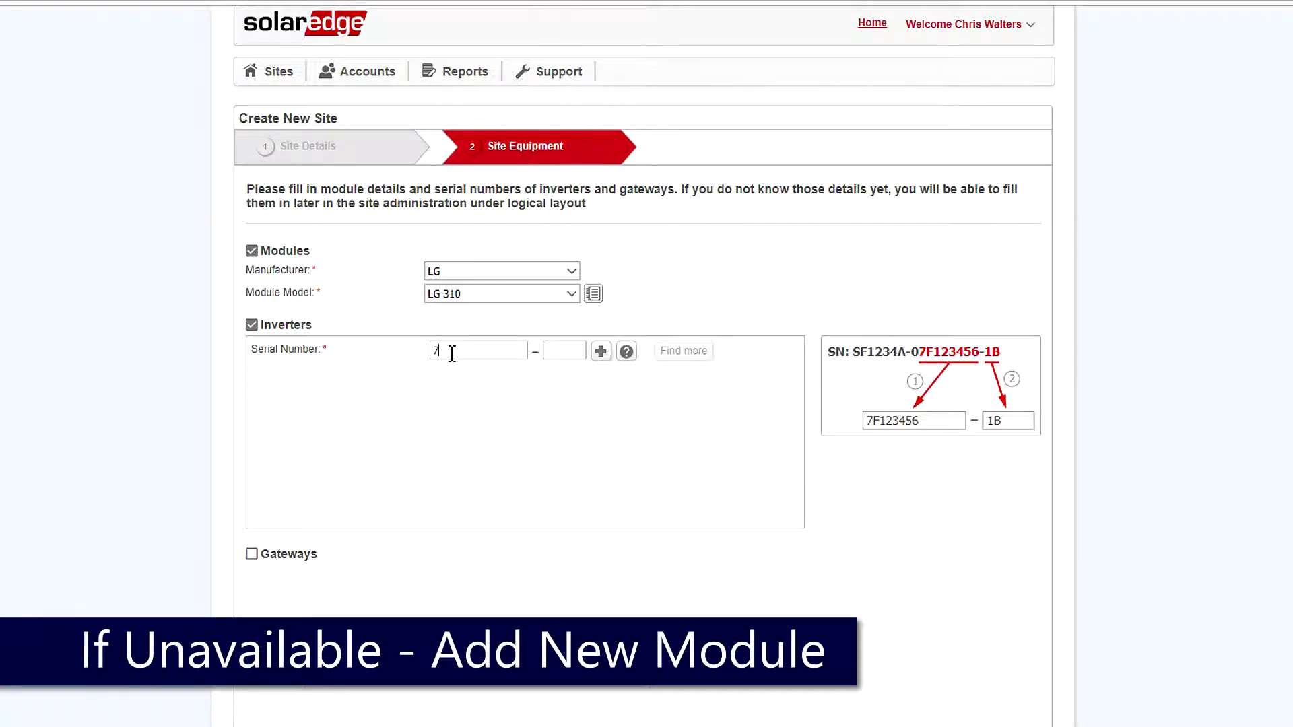
{"action": "type", "text": "F14"}
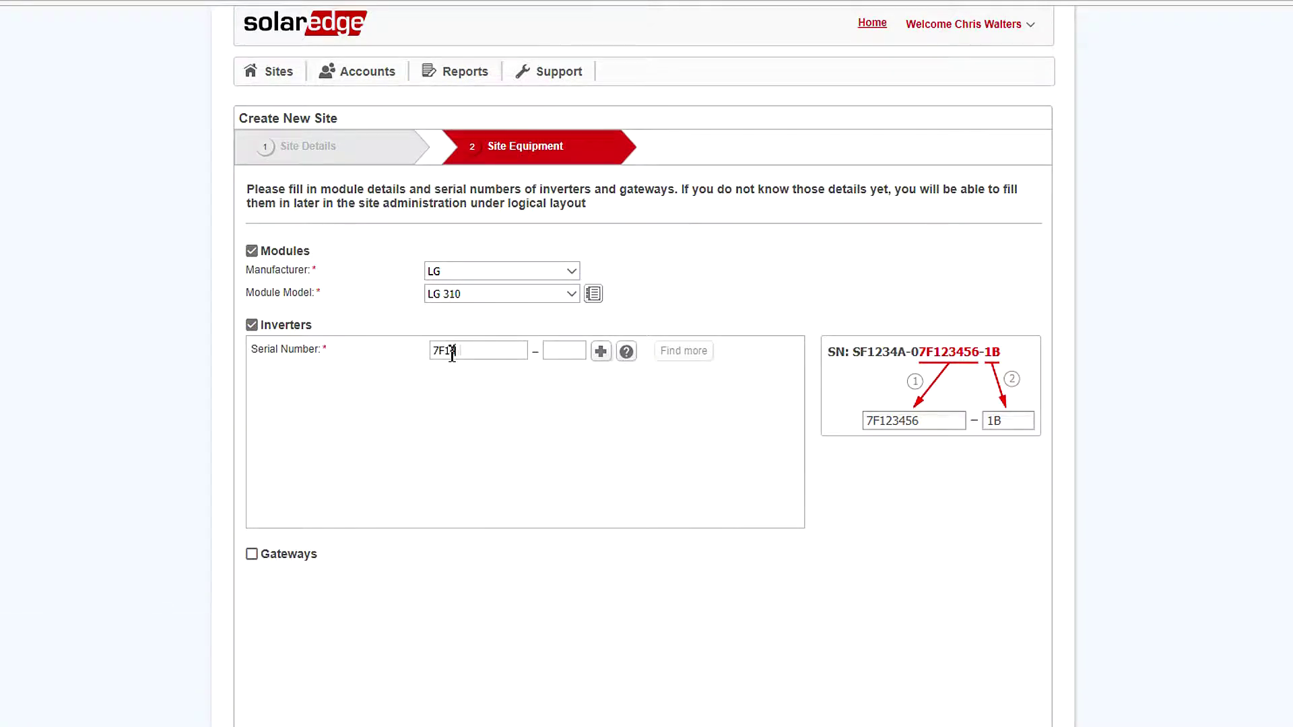
{"action": "type", "text": "2B20"}
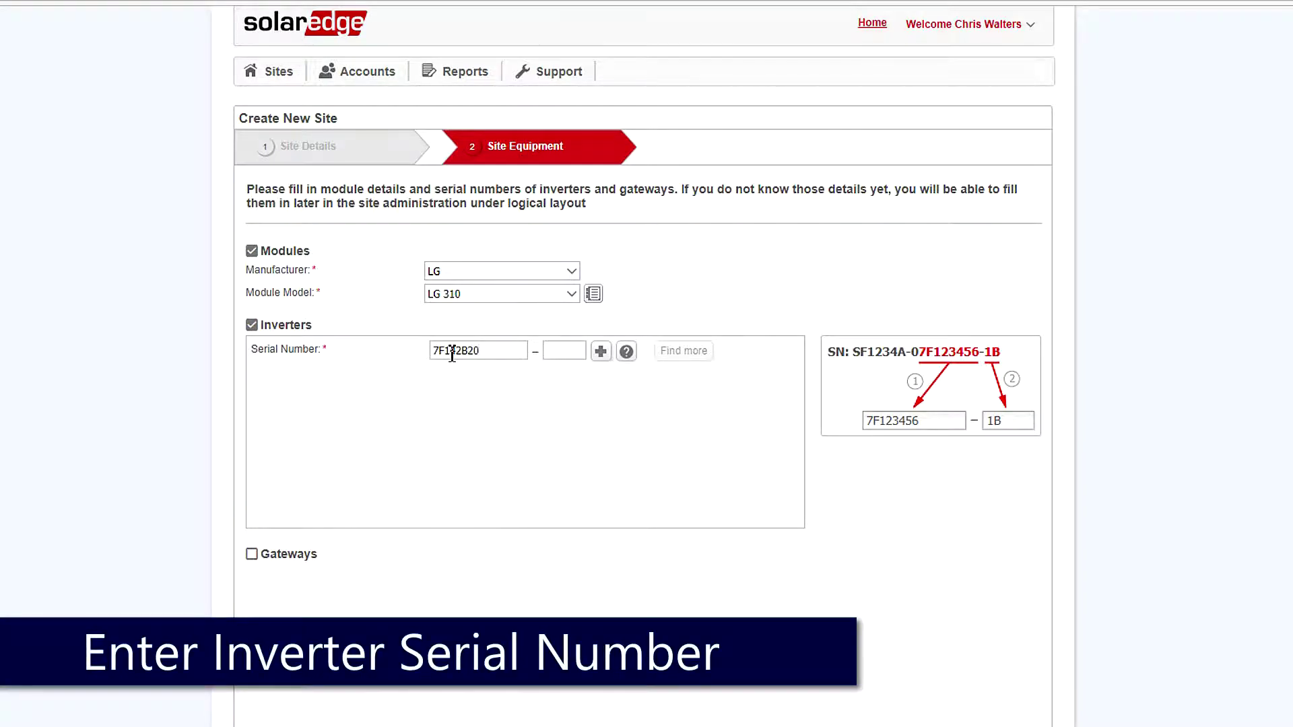
{"action": "type", "text": "DE"}
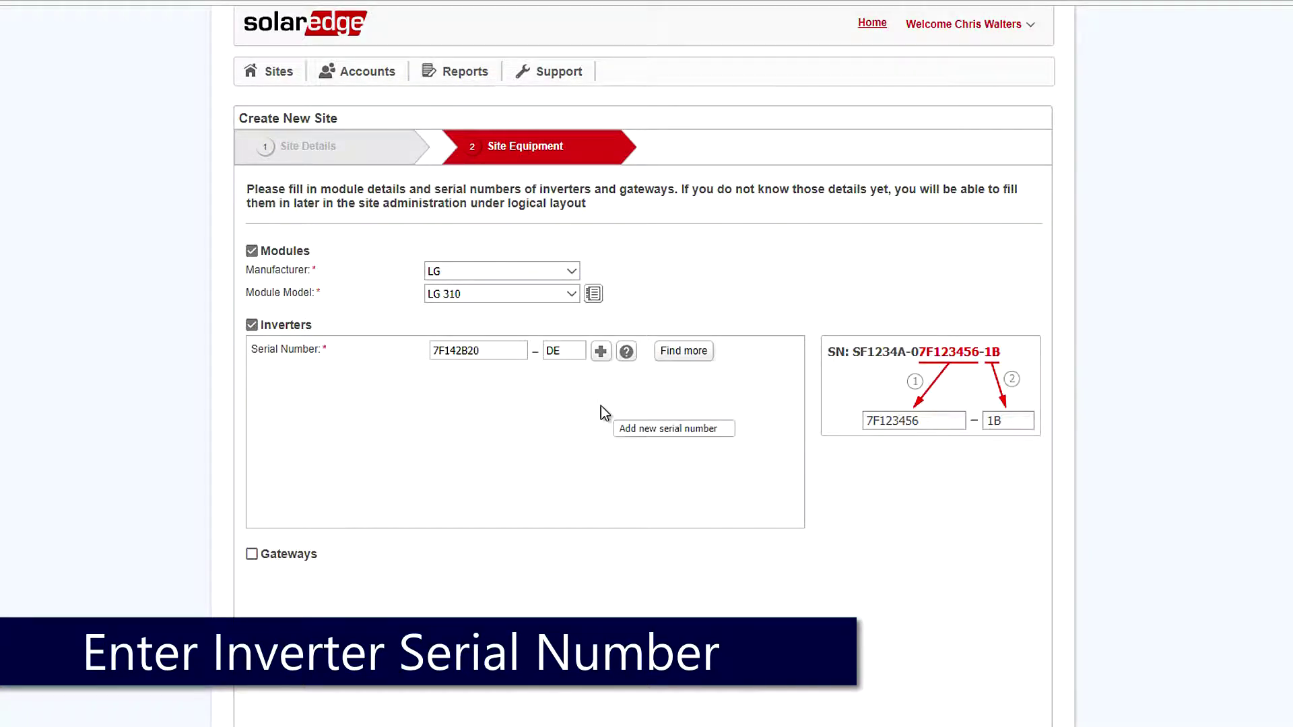
{"action": "left_click", "coordinate": [252, 555]}
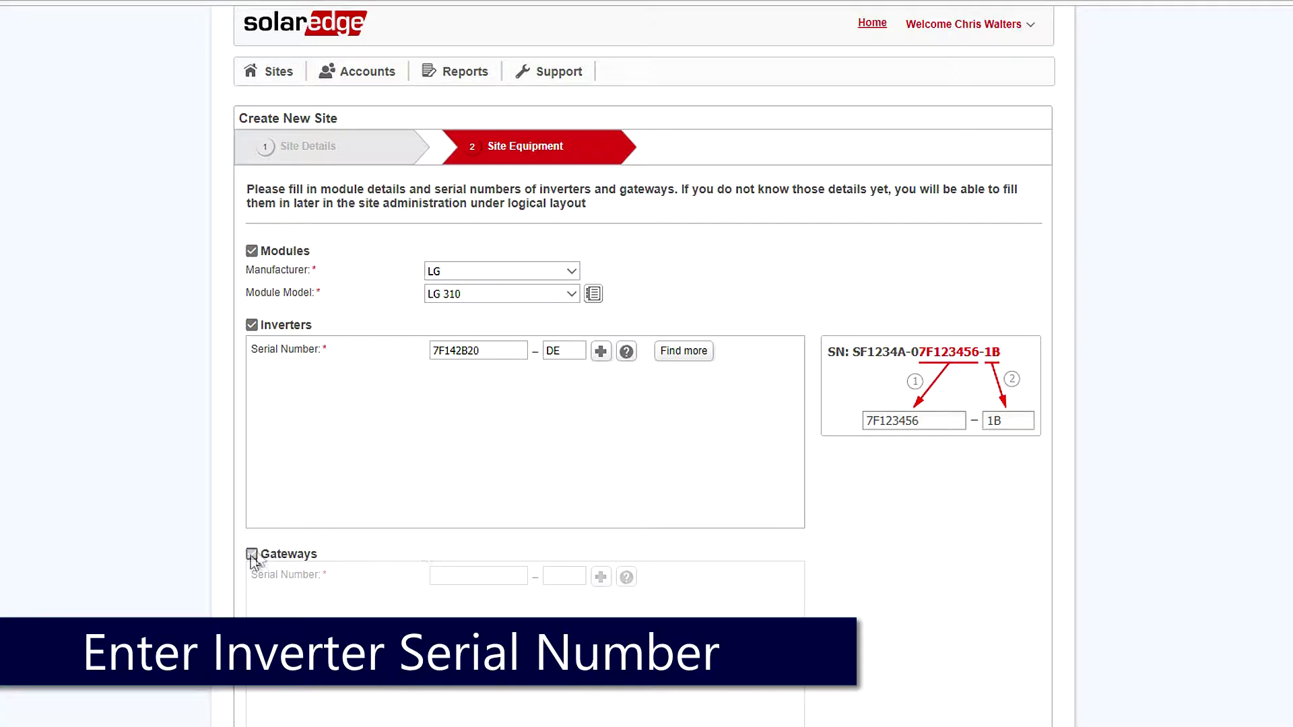
{"action": "scroll", "coordinate": [393, 503], "scroll_direction": "down", "scroll_amount": 2}
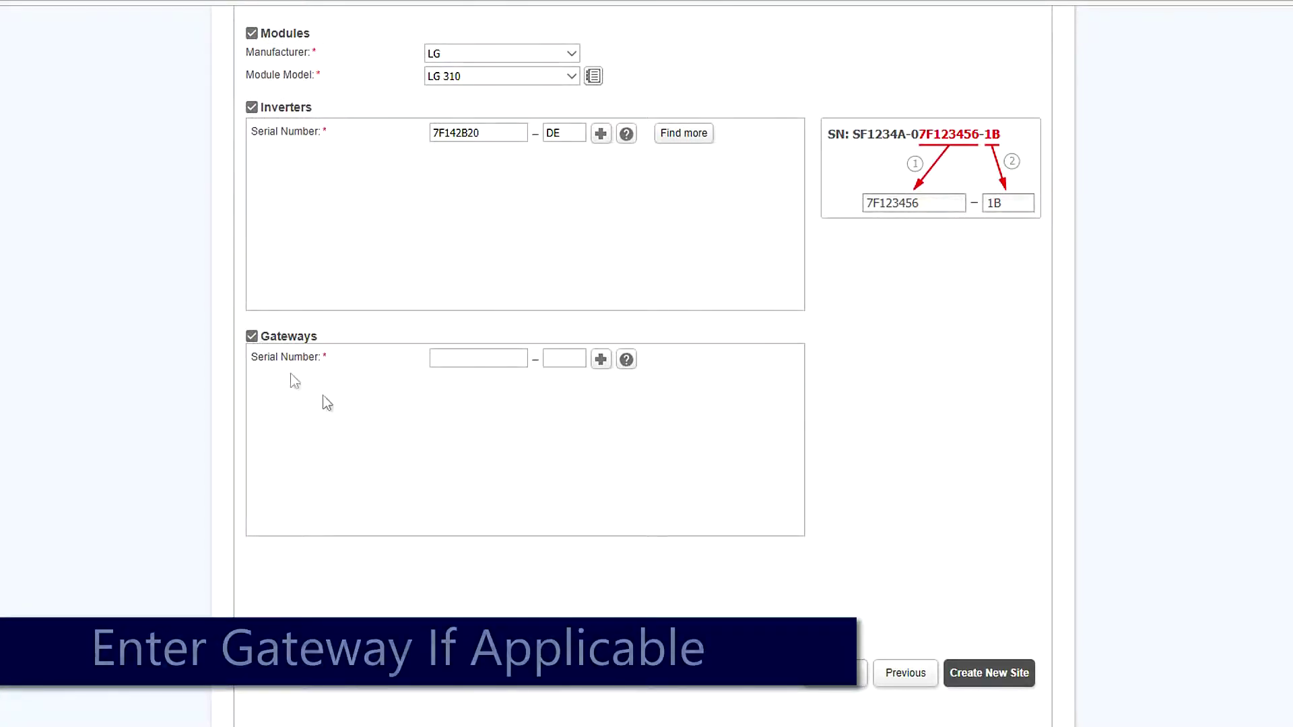
{"action": "left_click", "coordinate": [253, 337]}
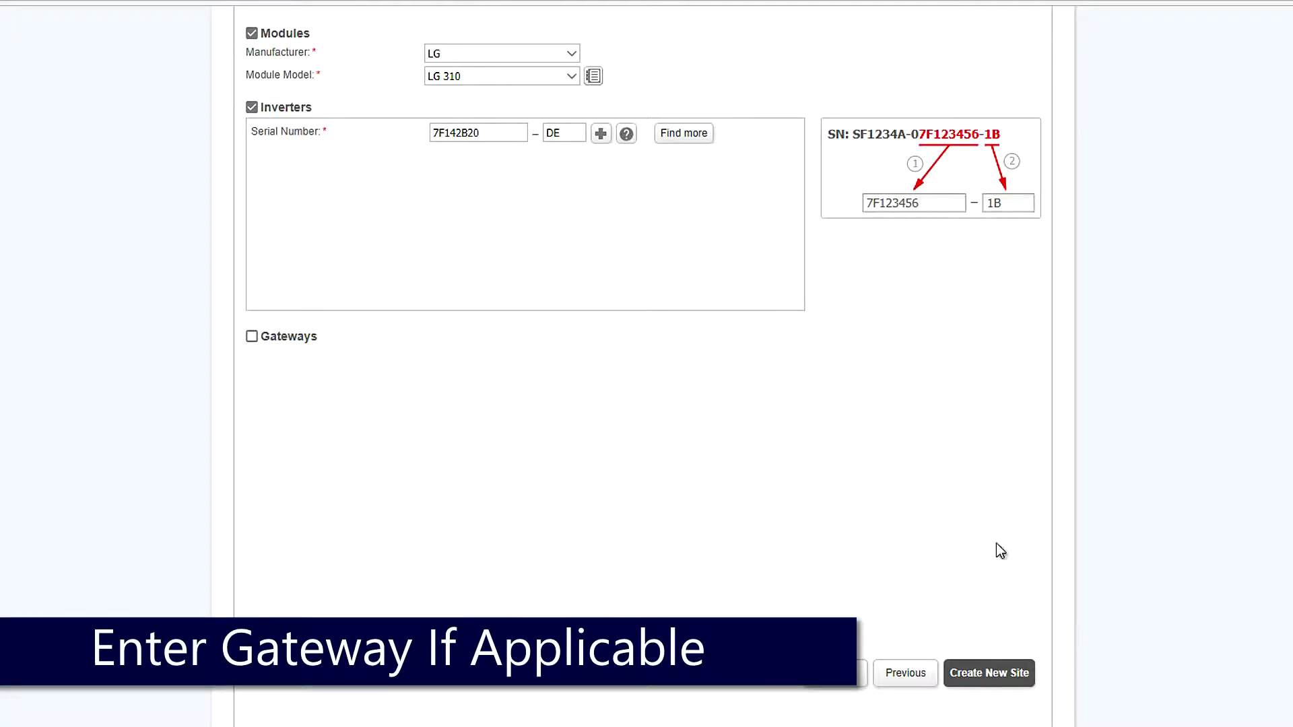
- Submit Learning Lab Test Site and choose to view its layout
{"action": "left_click", "coordinate": [985, 674]}
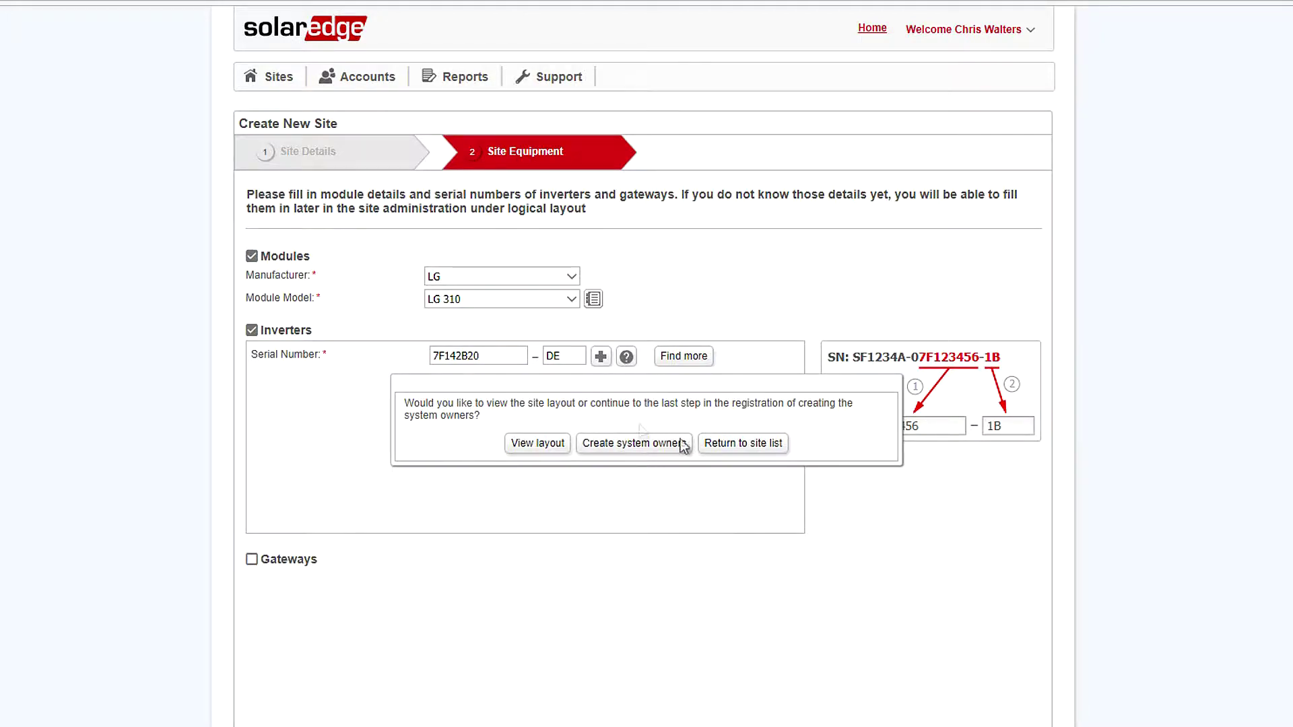
{"action": "left_click", "coordinate": [549, 448]}
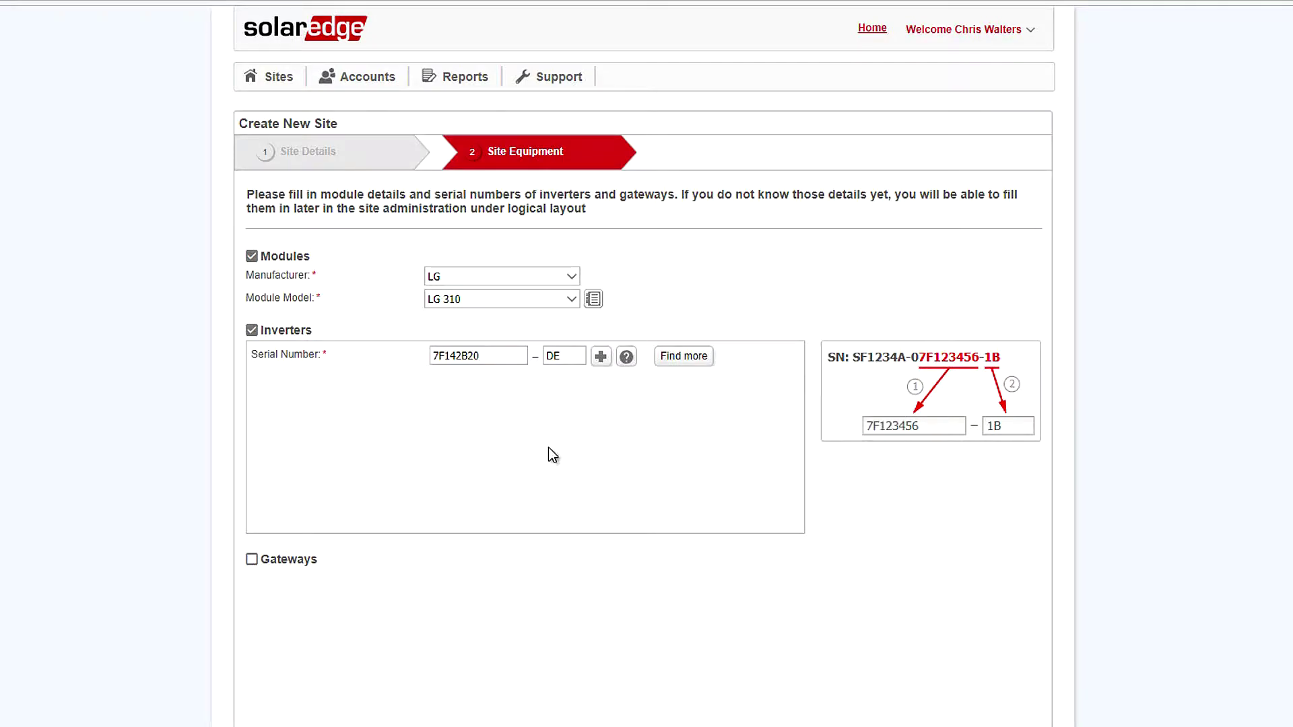